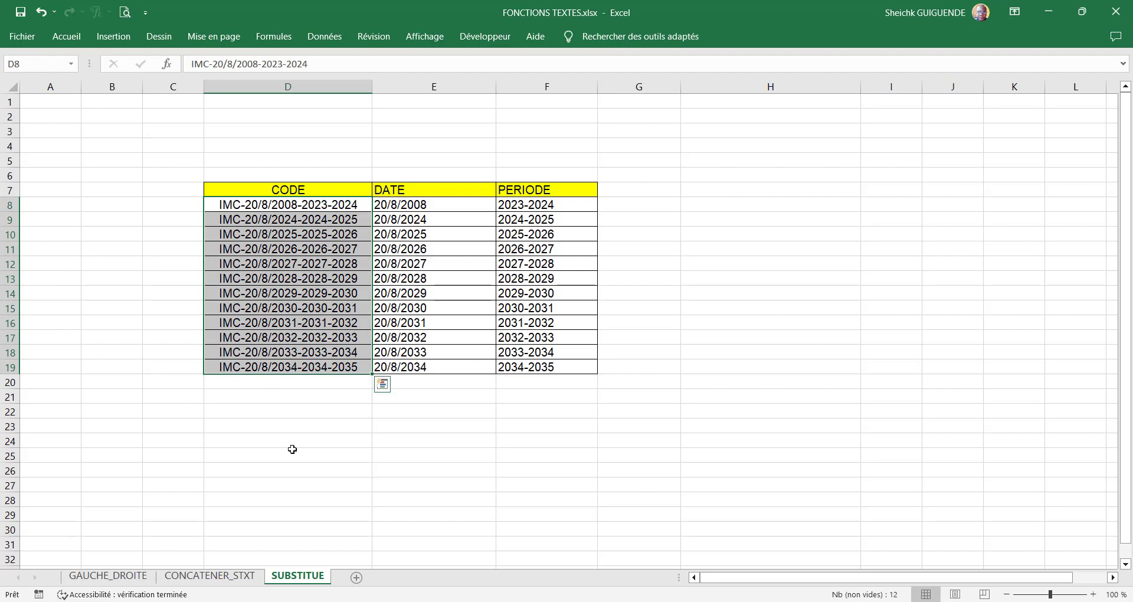
Step: Enter =SUBSTITUE(D8;"-";"") in cell H8 to strip the hyphens from the first code
{"action": "left_click", "coordinate": [796, 201]}
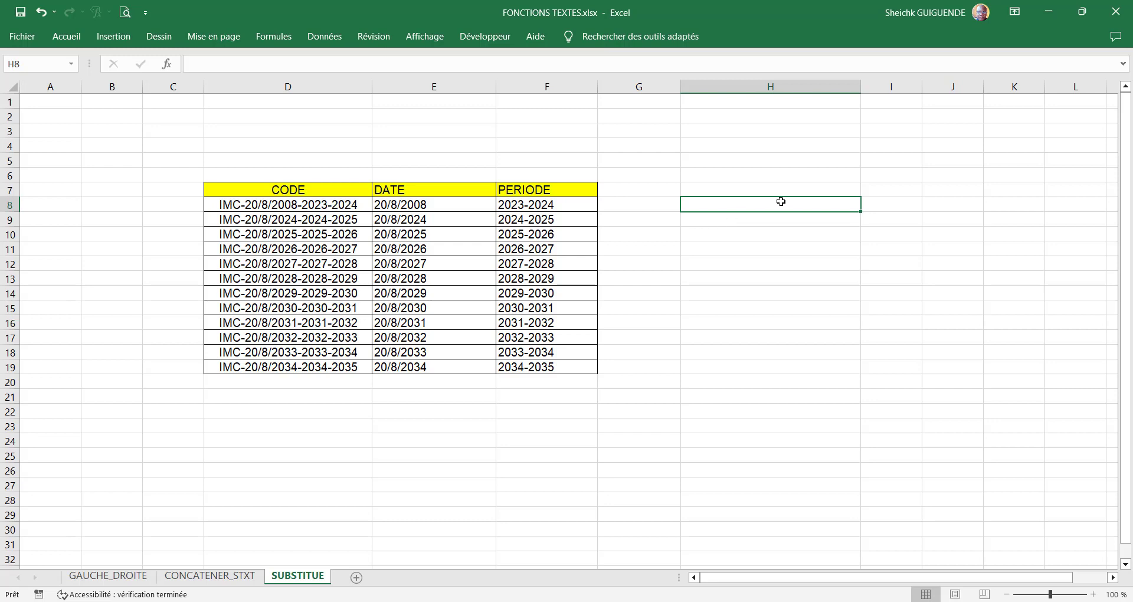
{"action": "type", "text": "+"}
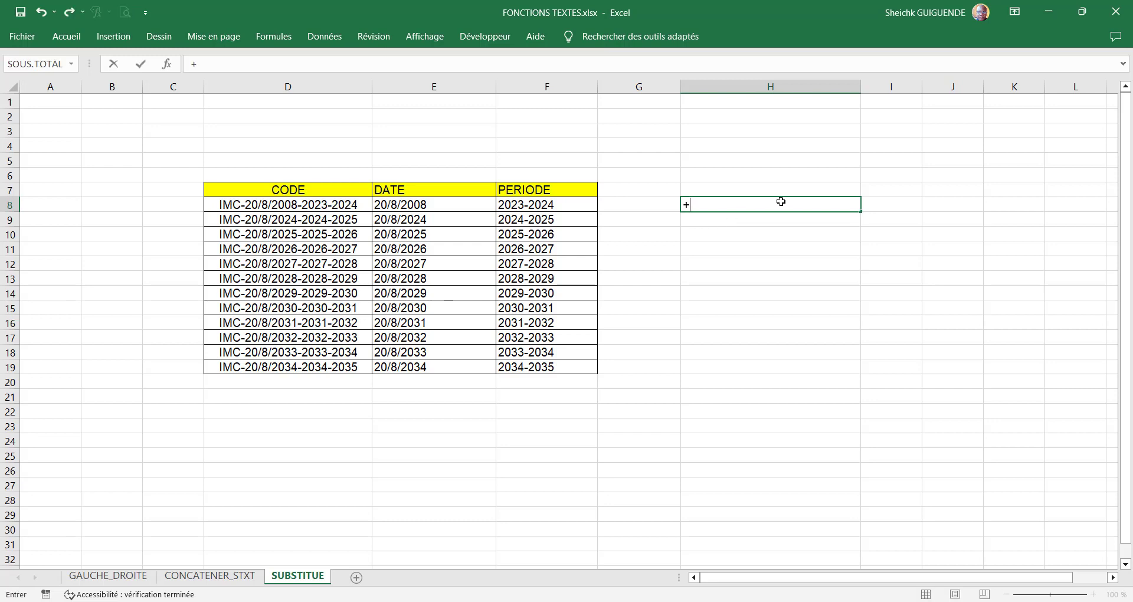
{"action": "key", "text": "BackSpace"}
{"action": "type", "text": "=su"}
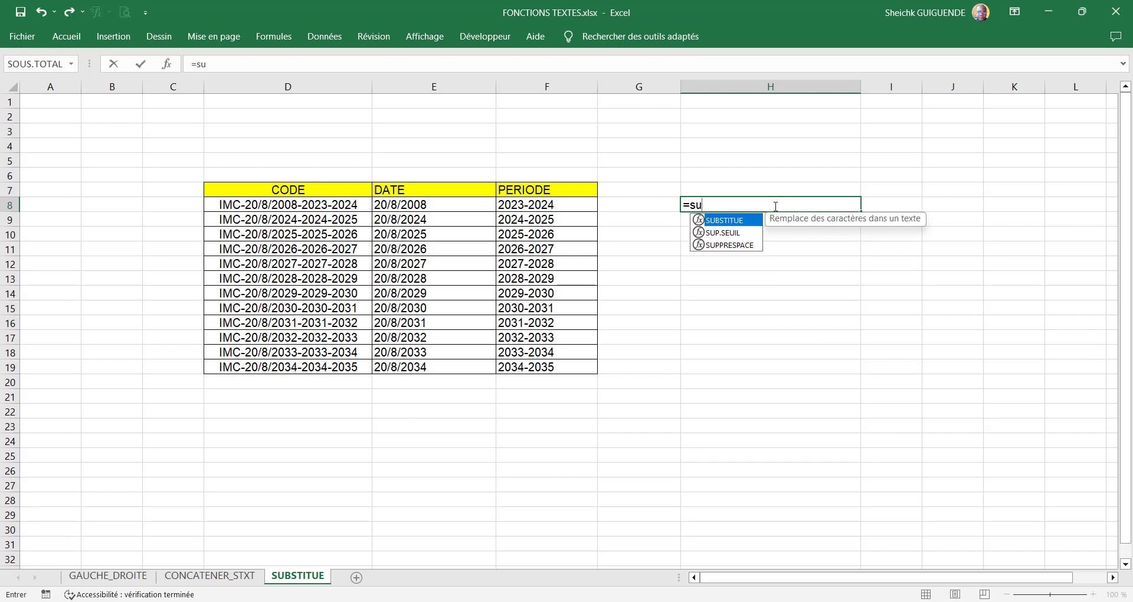
{"action": "double_click", "coordinate": [753, 224]}
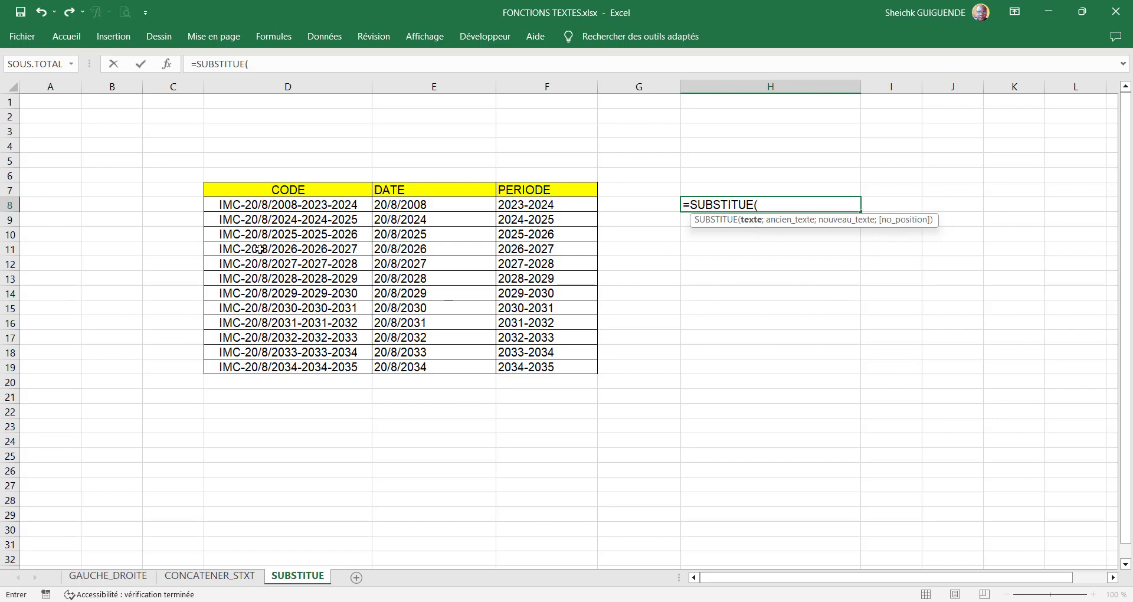
{"action": "left_click", "coordinate": [290, 204]}
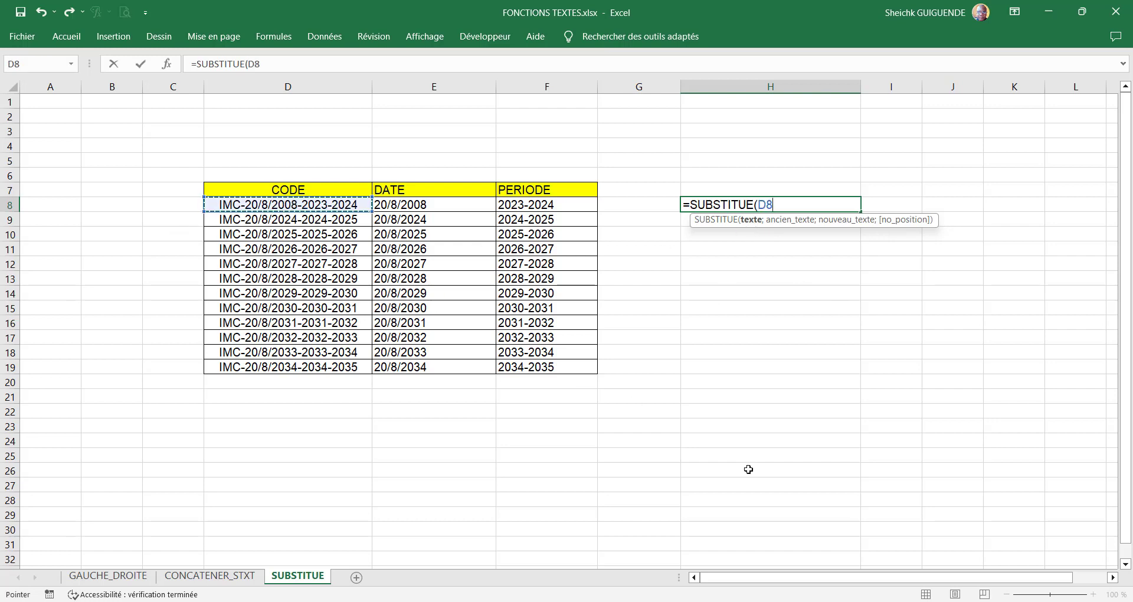
{"action": "type", "text": ";\"-"}
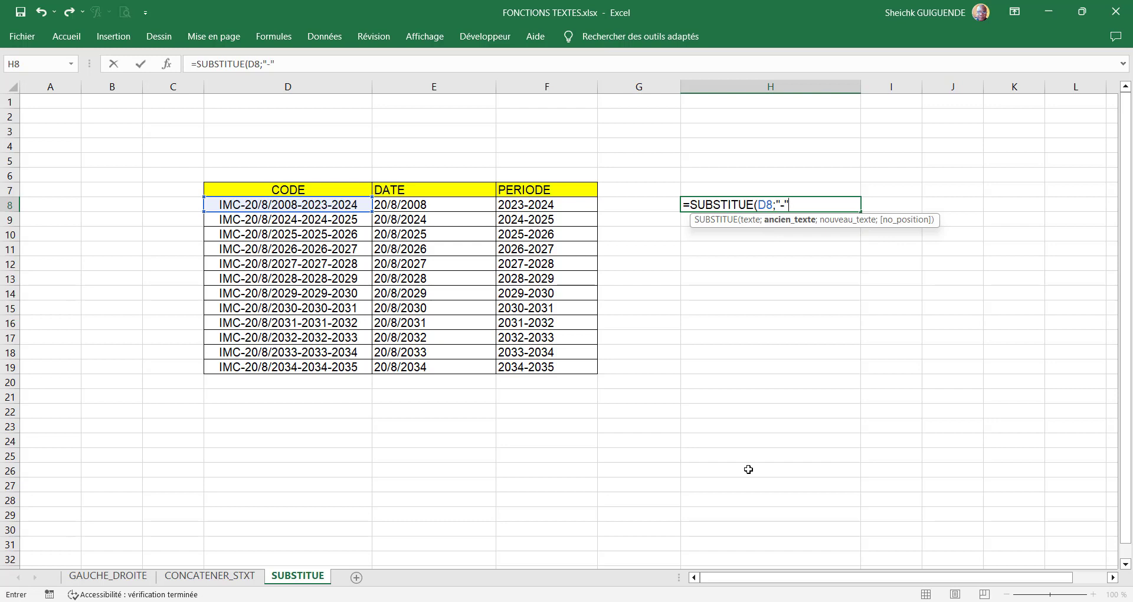
{"action": "type", "text": ";"}
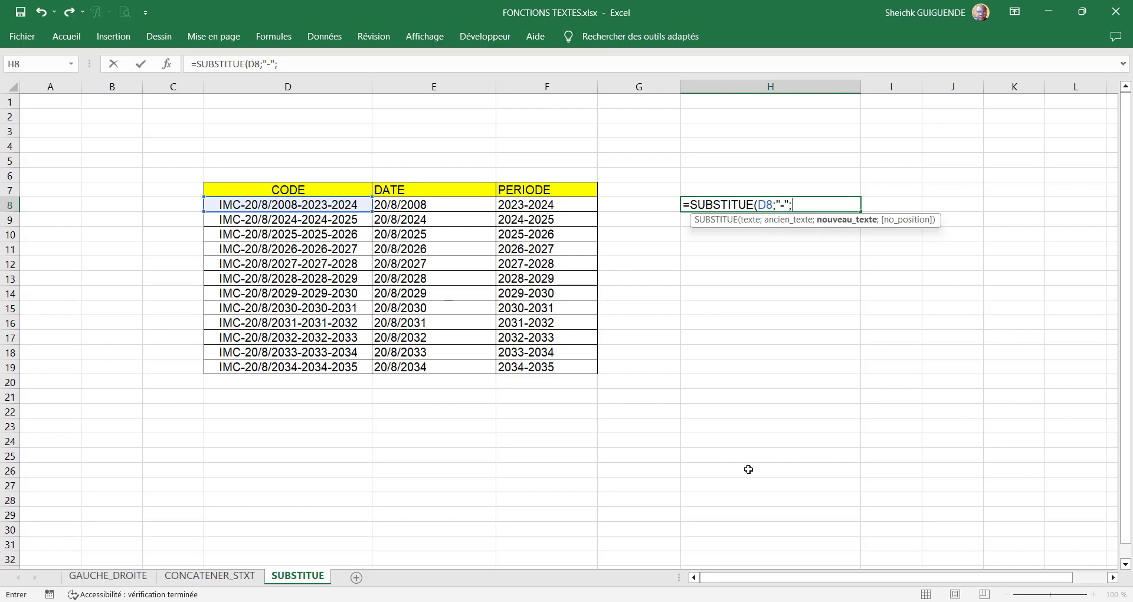
{"action": "type", "text": "\"\""}
{"action": "type", "text": ")"}
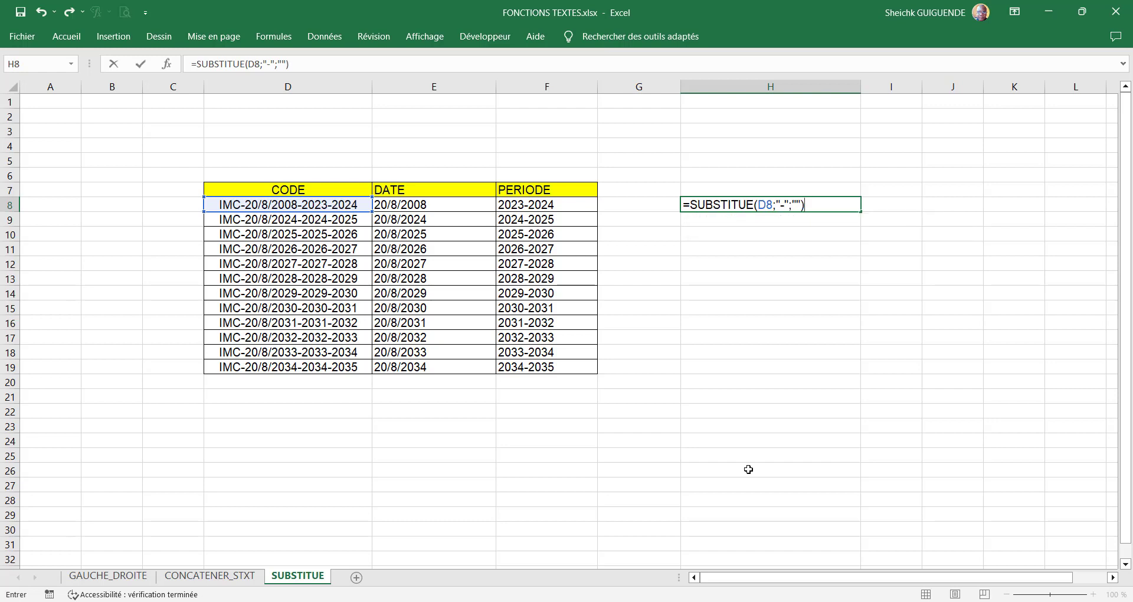
{"action": "key", "text": "Return"}
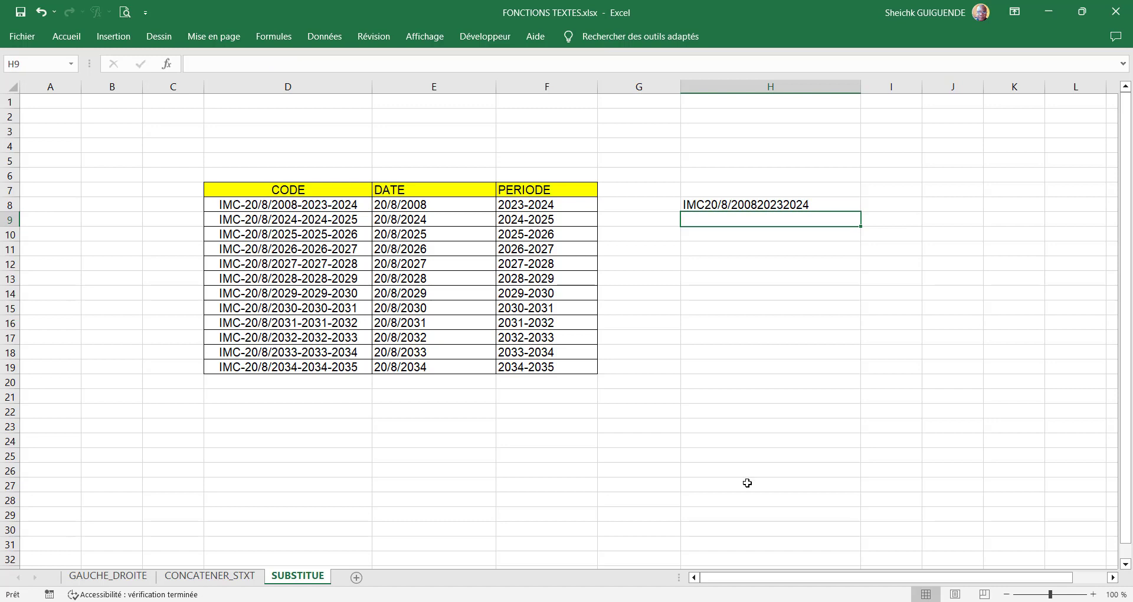
Step: Edit the formula in H8 to replace hyphens with a space: =SUBSTITUE(D8;"-";" ")
{"action": "left_click", "coordinate": [767, 206]}
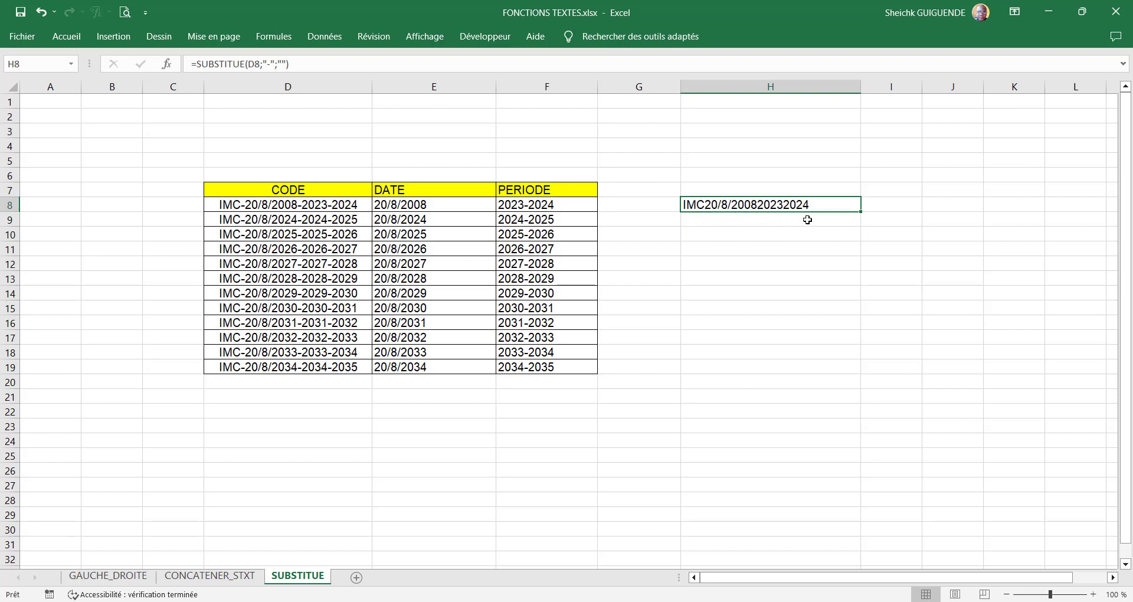
{"action": "left_click", "coordinate": [282, 64]}
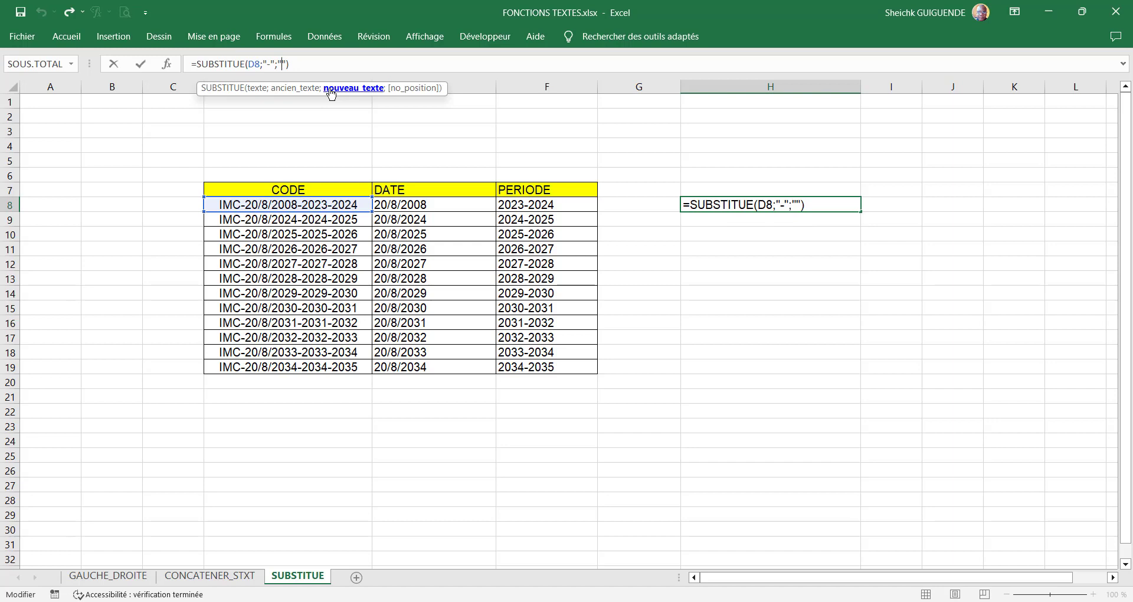
{"action": "left_click", "coordinate": [314, 59]}
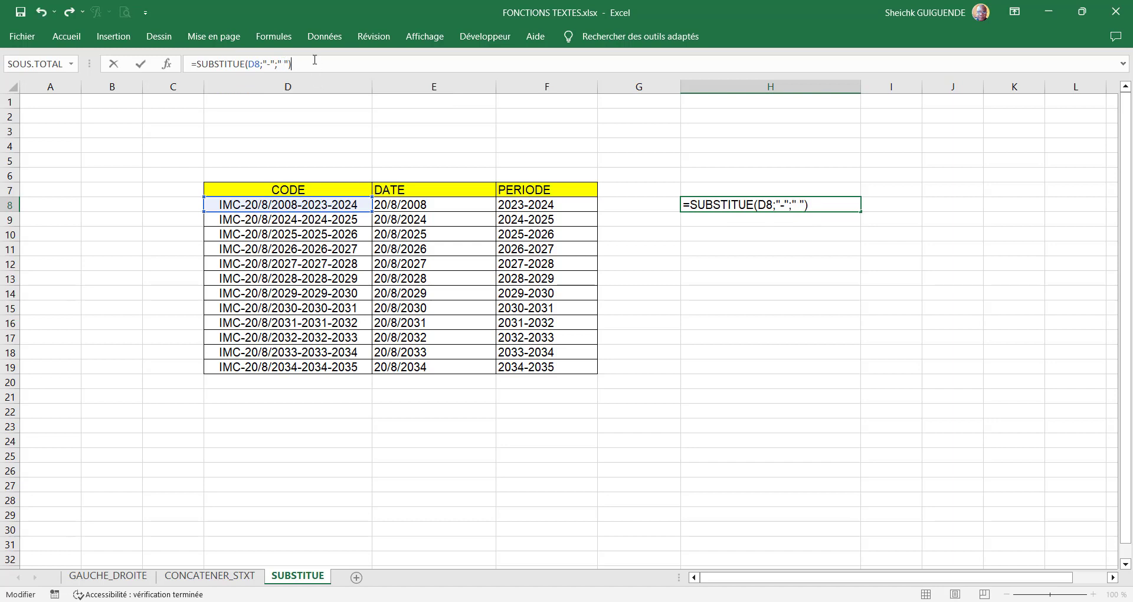
{"action": "key", "text": "Return"}
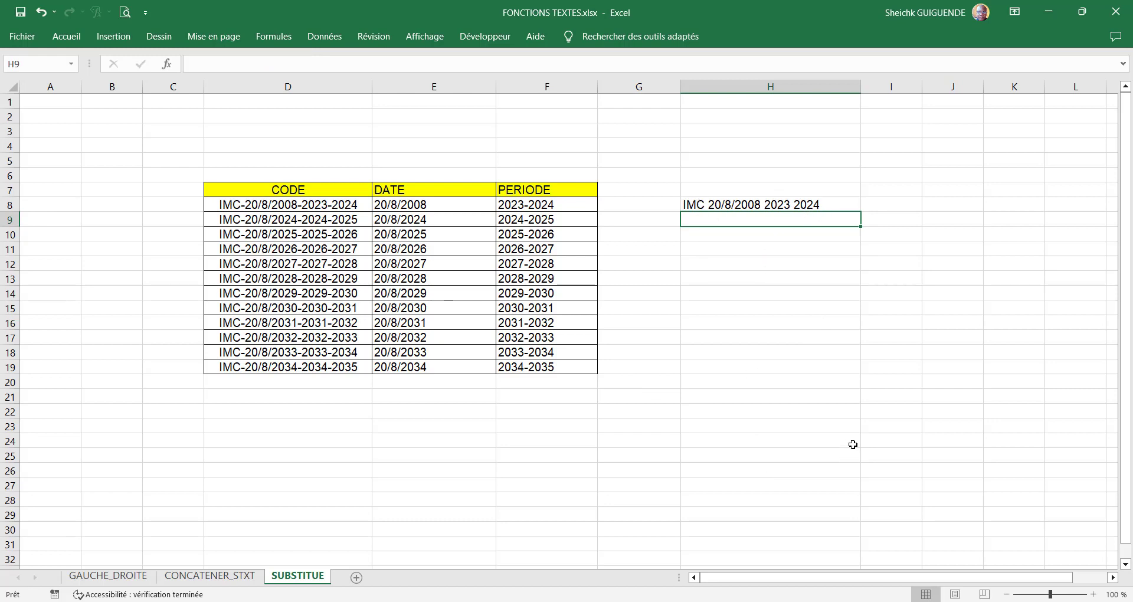
Step: Fill the H8 formula down to H19 and widen column I to about the width of column H
{"action": "left_click", "coordinate": [821, 205]}
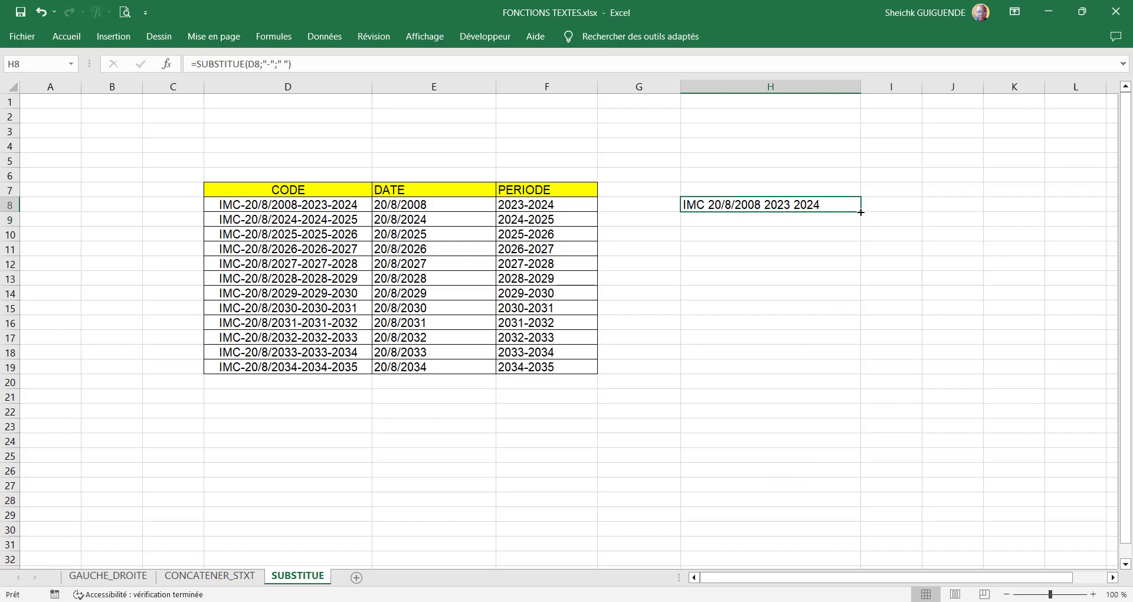
{"action": "left_click_drag", "start_coordinate": [860, 216], "coordinate": [832, 372]}
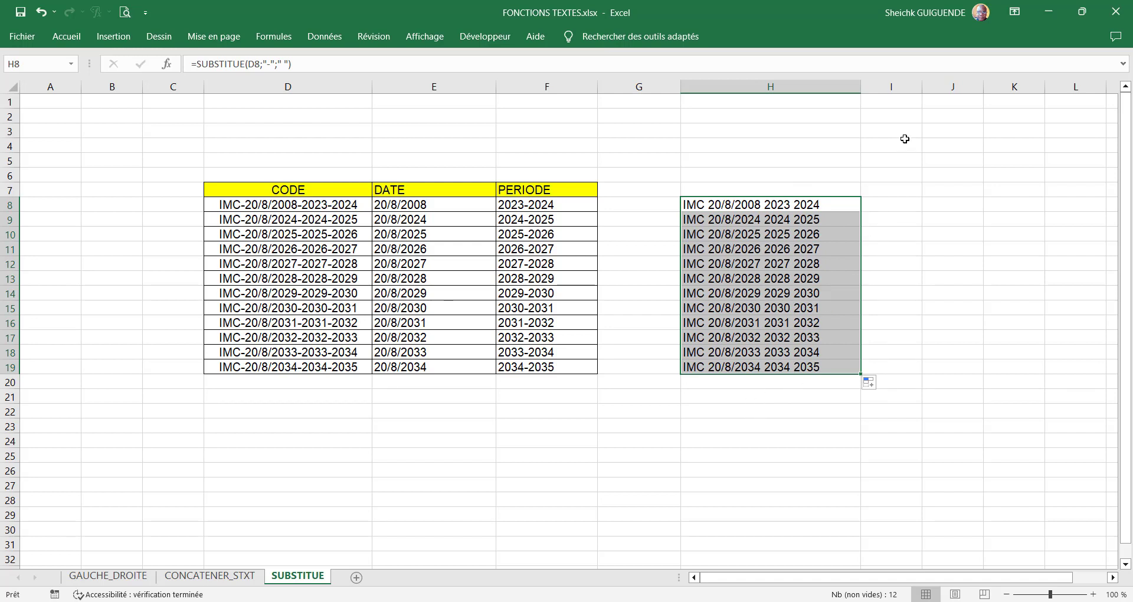
{"action": "left_click_drag", "start_coordinate": [922, 86], "coordinate": [1039, 112]}
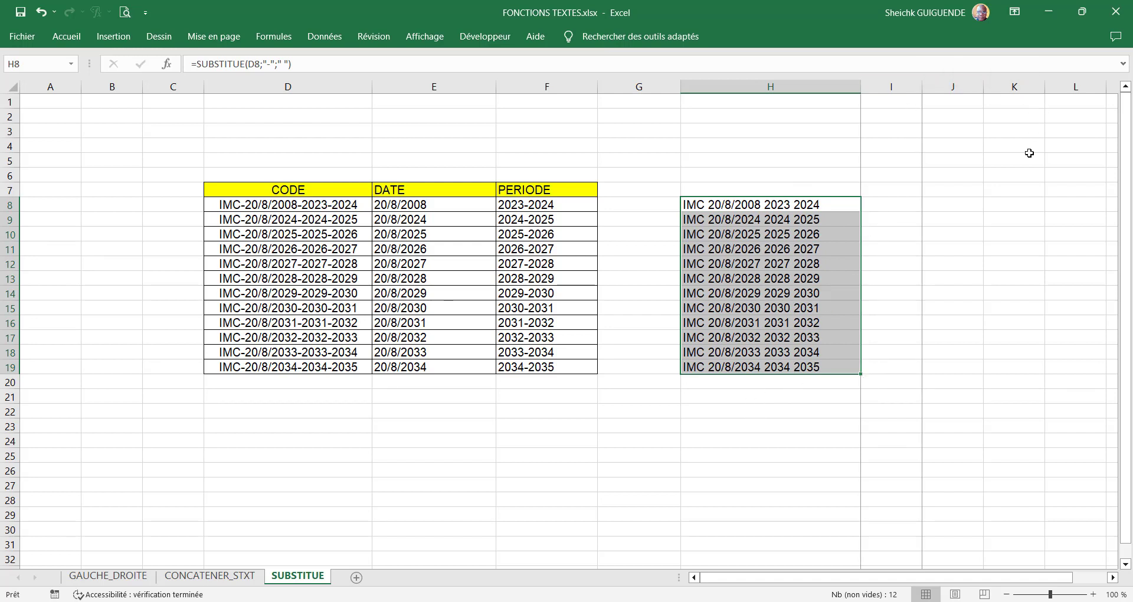
{"action": "left_click", "coordinate": [948, 438]}
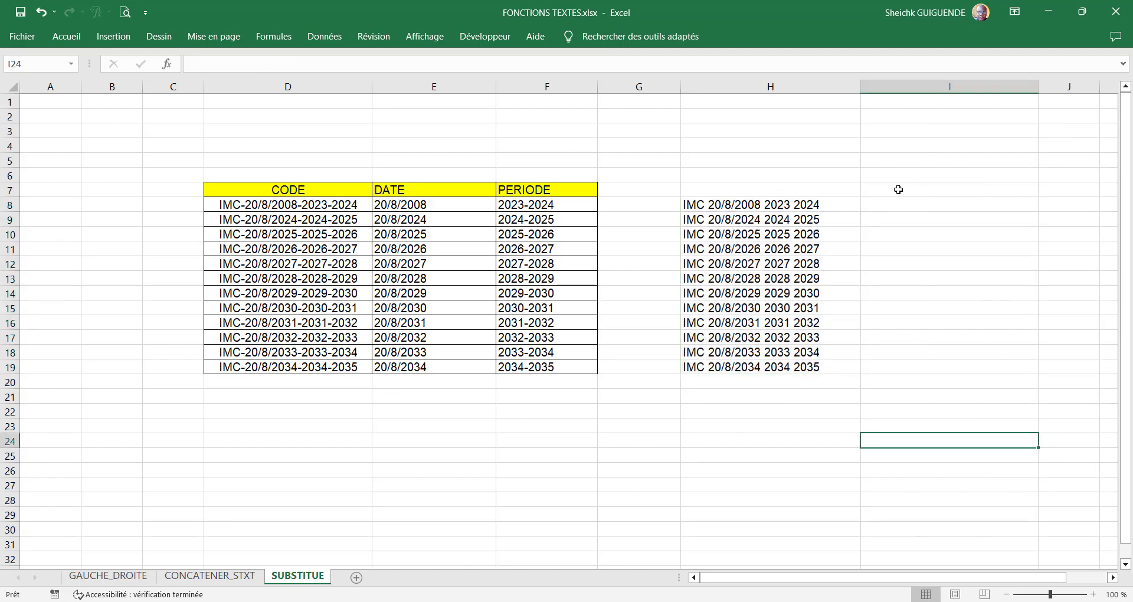
Step: Enter =SUBSTITUE(D8;"-";"/";3) in cell I8 to replace only the third hyphen of the code with a slash
{"action": "left_click", "coordinate": [929, 209]}
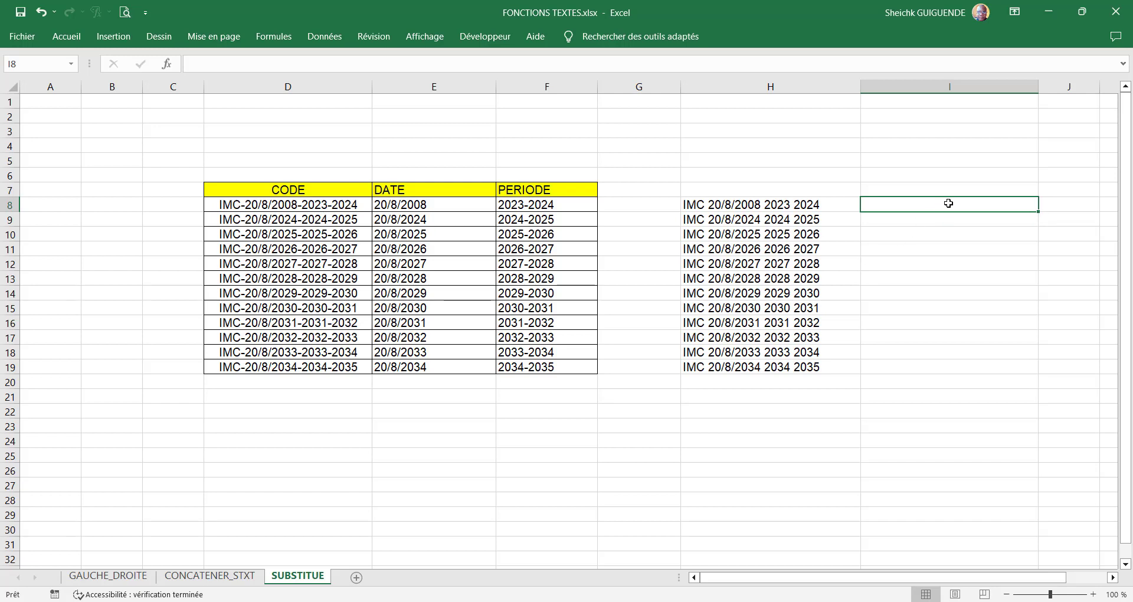
{"action": "type", "text": "="}
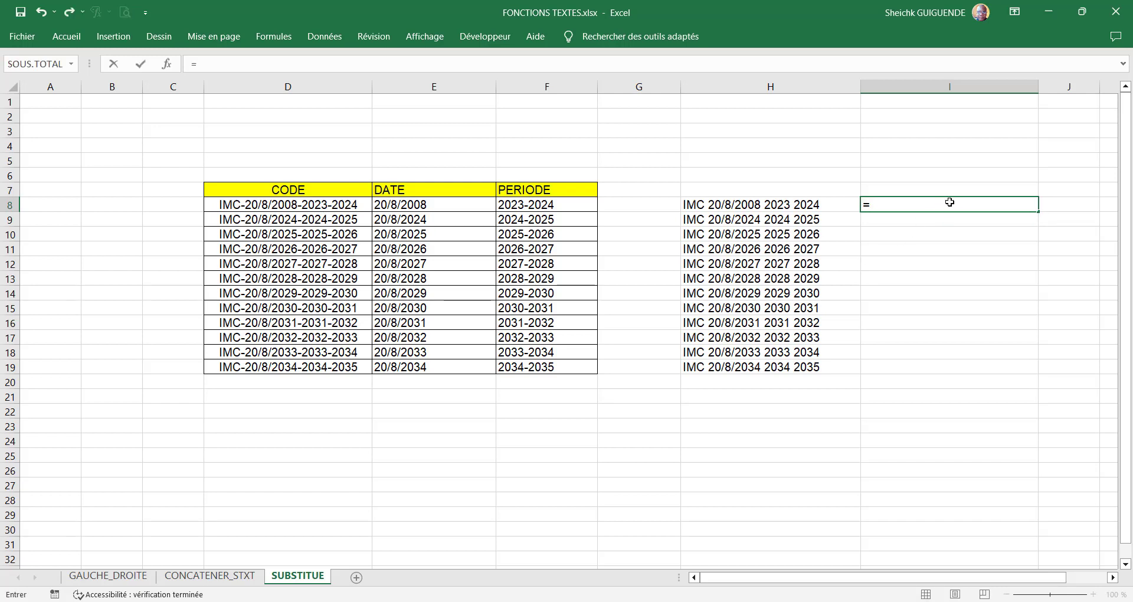
{"action": "type", "text": "su"}
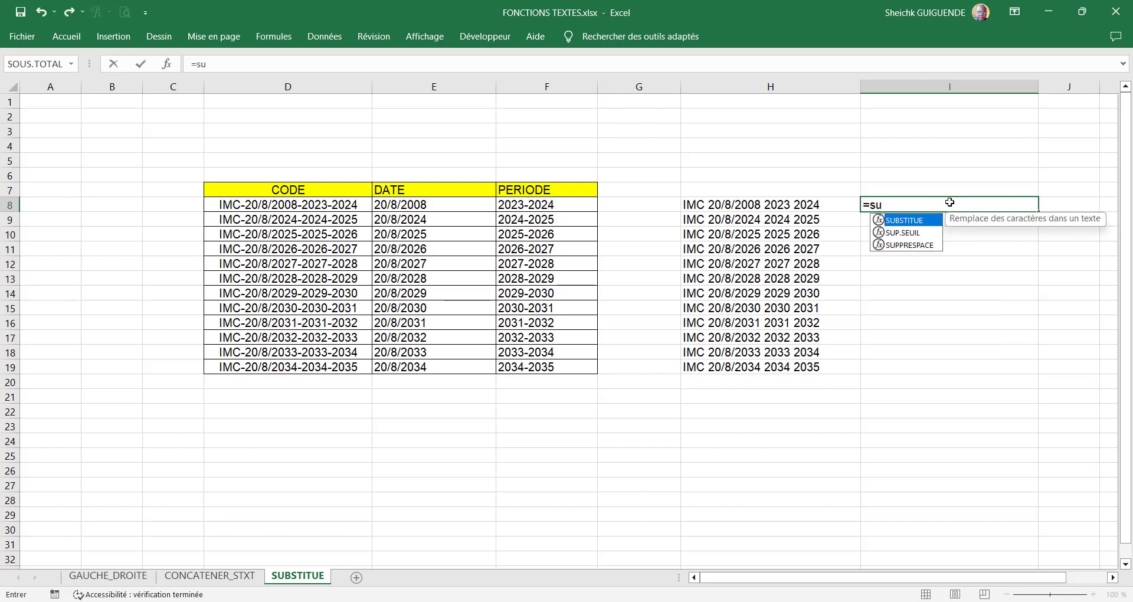
{"action": "double_click", "coordinate": [933, 222]}
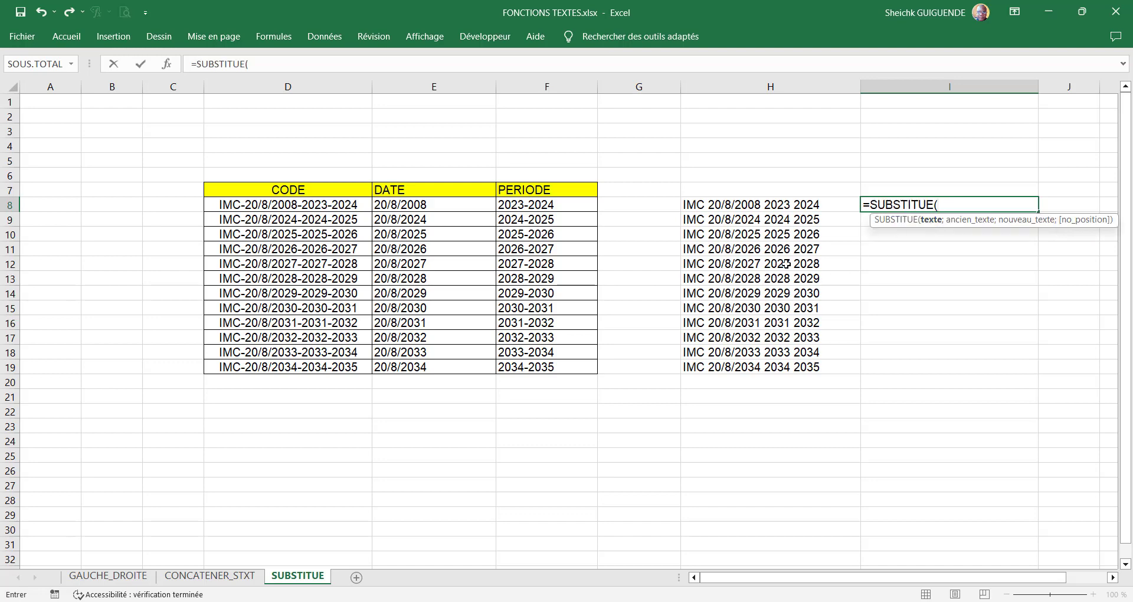
{"action": "left_click", "coordinate": [312, 207]}
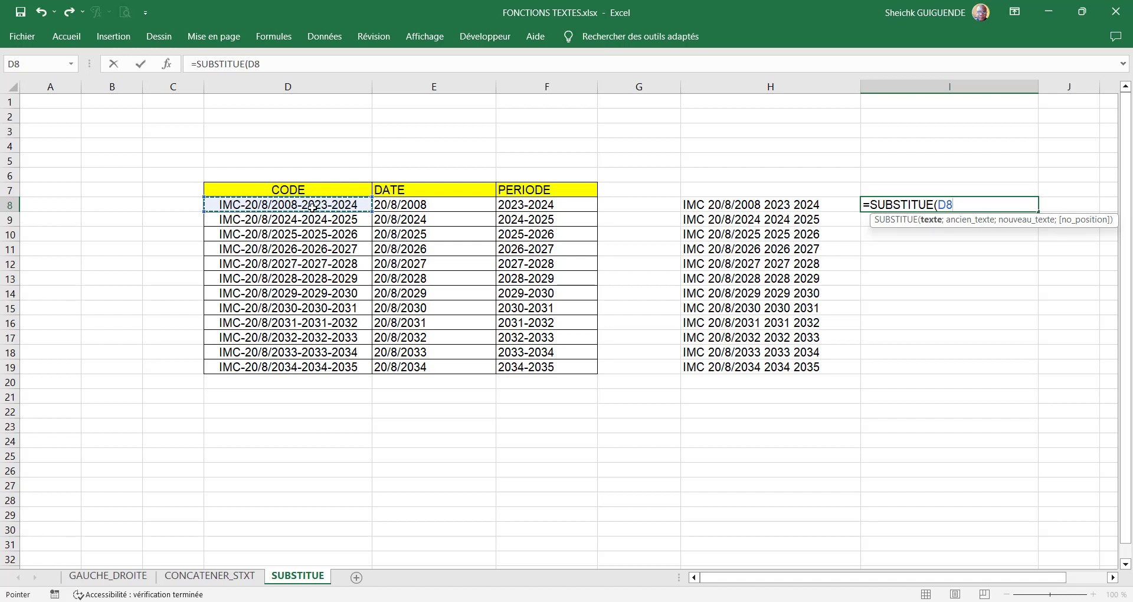
{"action": "type", "text": ";"}
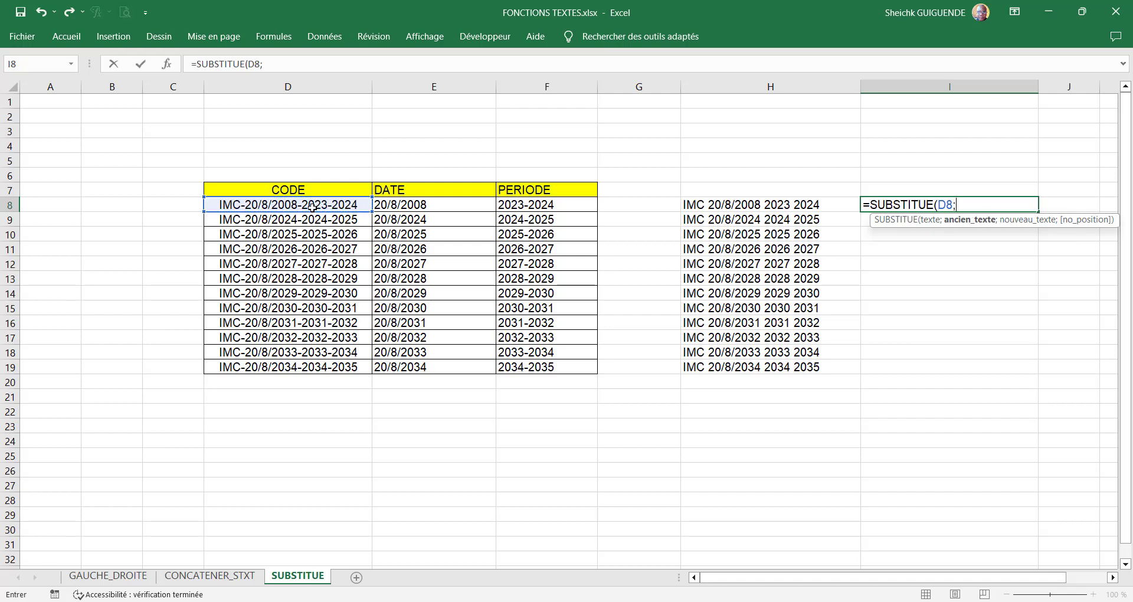
{"action": "type", "text": "\"-\";\"/"}
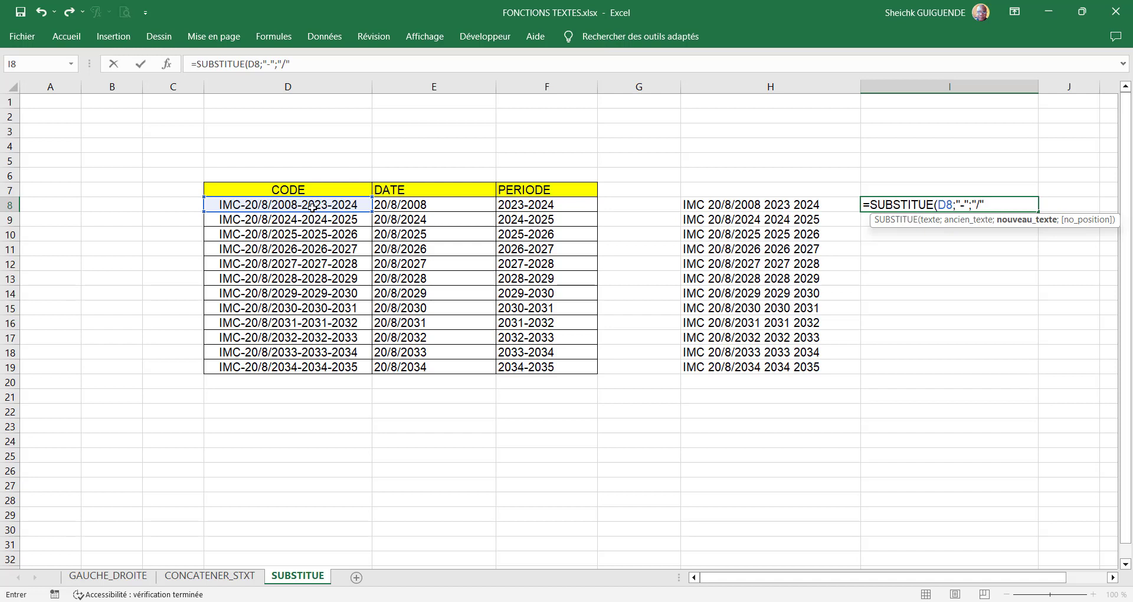
{"action": "type", "text": ";"}
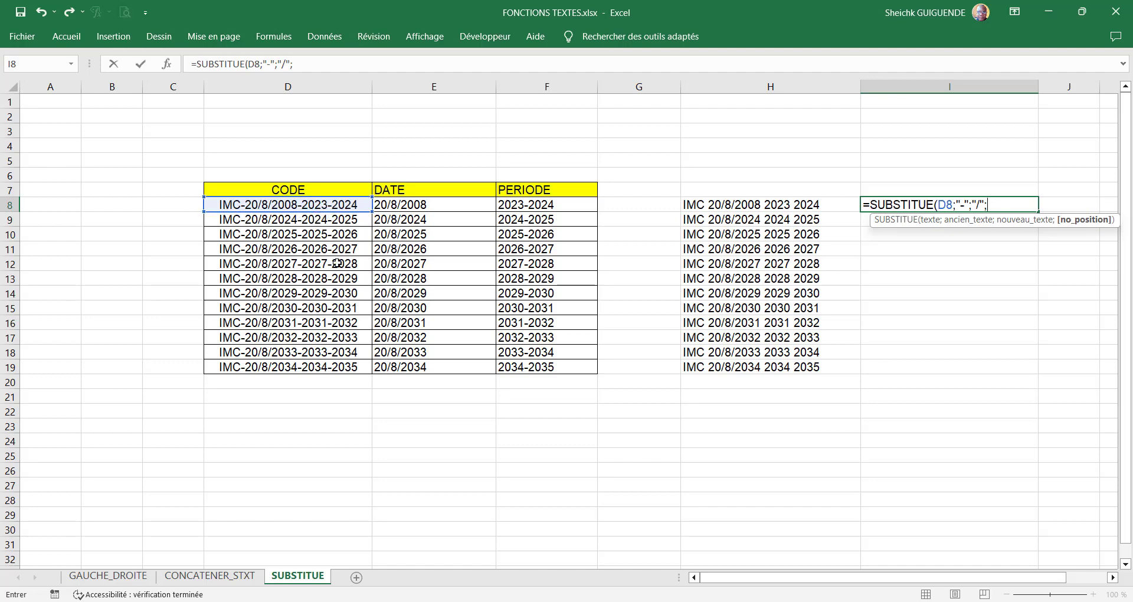
{"action": "type", "text": "3"}
{"action": "type", "text": ")"}
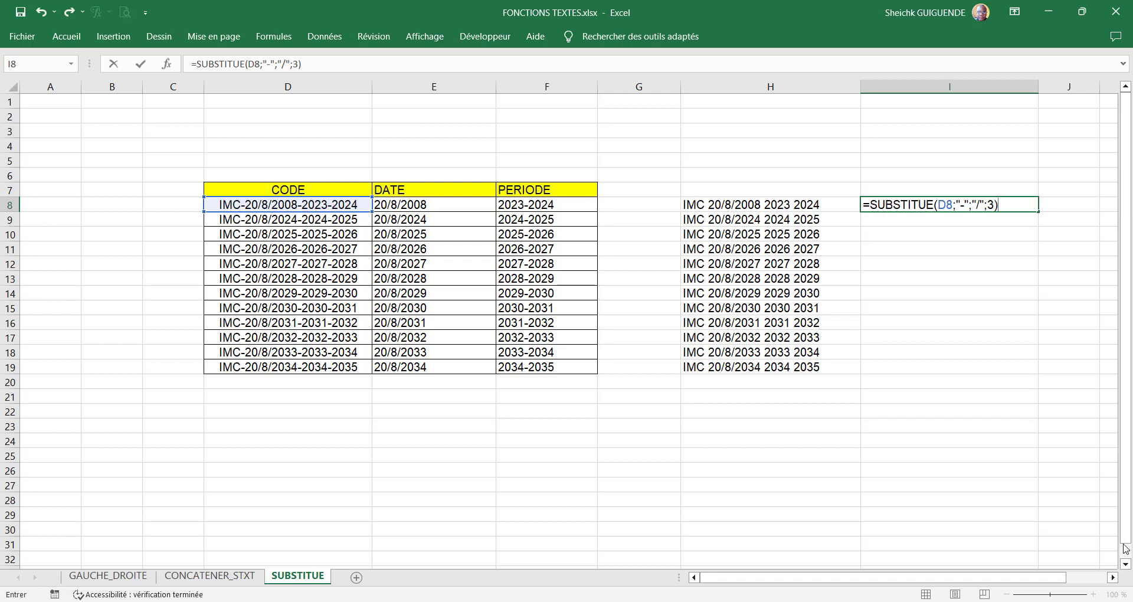
{"action": "key", "text": "Return"}
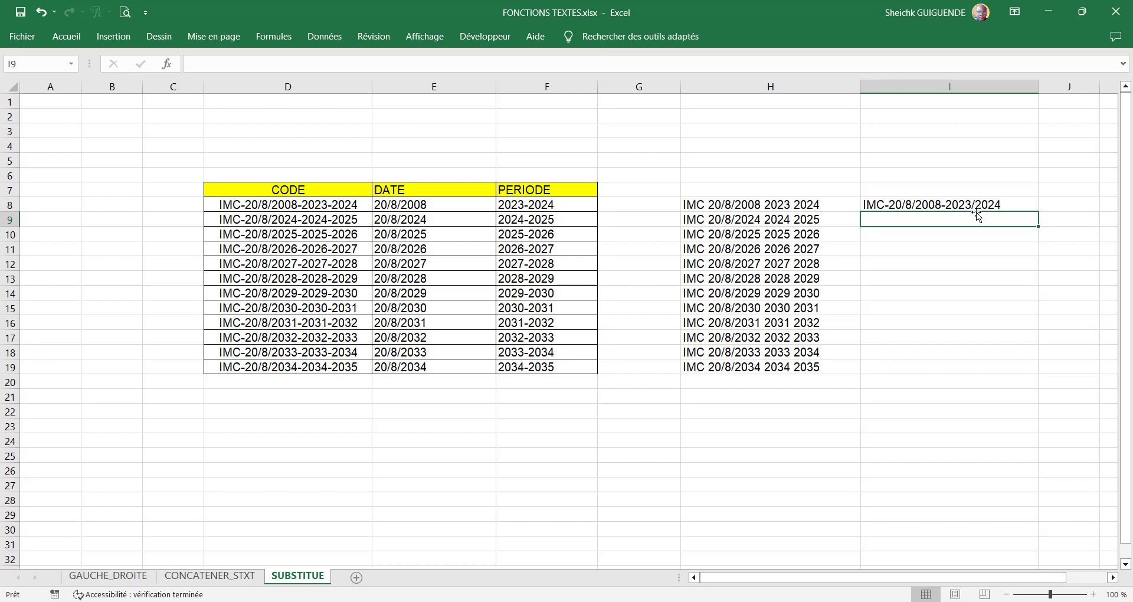
Step: Fill the I8 formula down through I19 and deselect the filled range
{"action": "left_click", "coordinate": [1013, 205]}
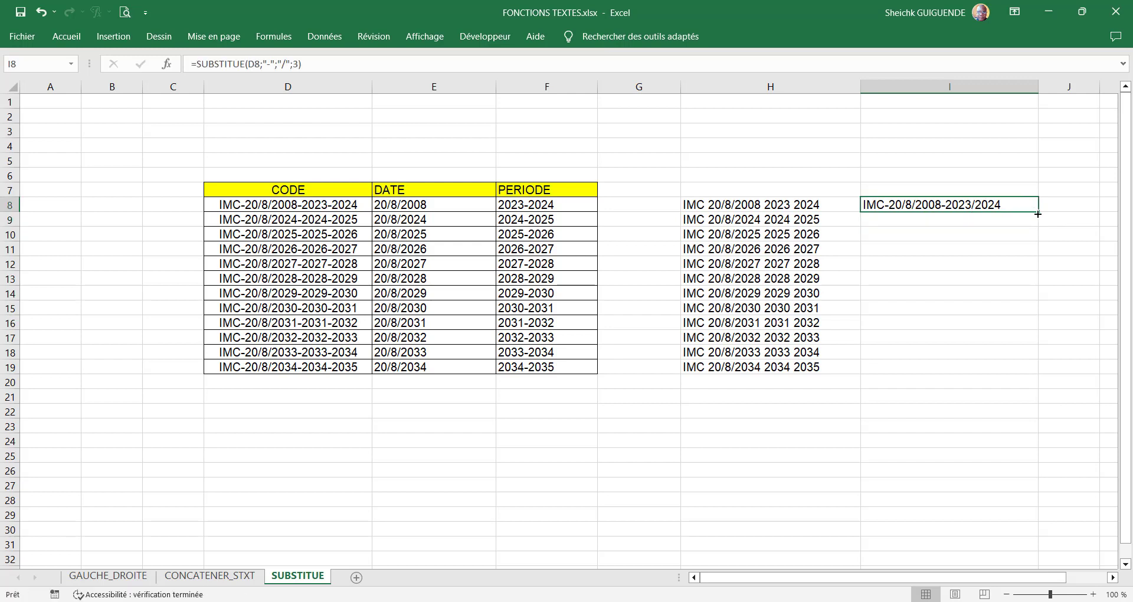
{"action": "double_click", "coordinate": [1038, 214]}
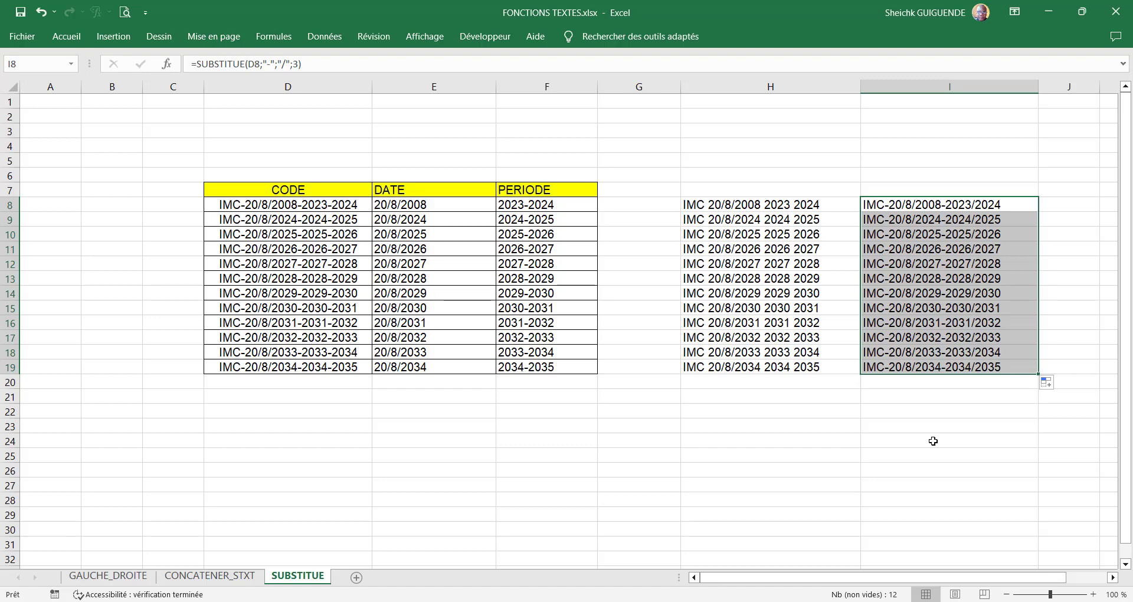
{"action": "left_click", "coordinate": [664, 485]}
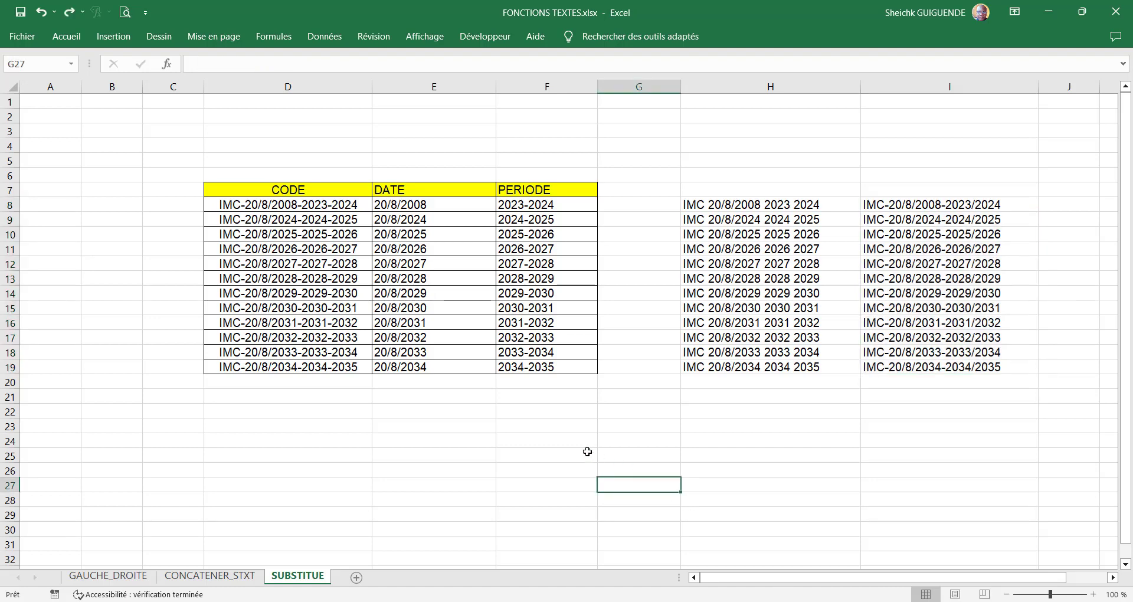